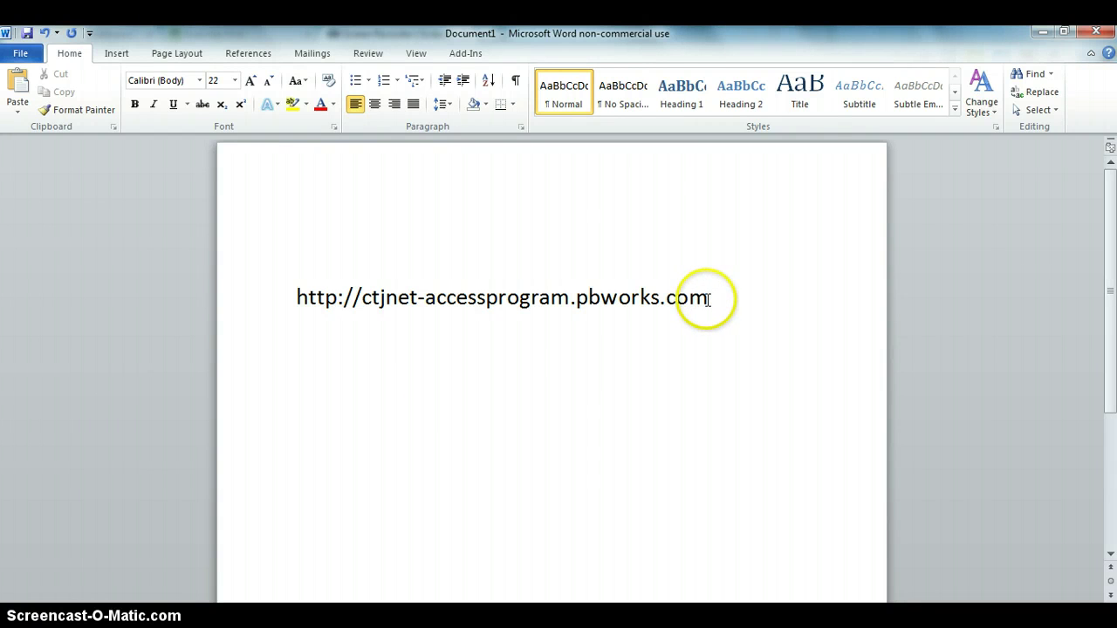
pyautogui.moveTo(708, 298); pyautogui.dragTo(301, 288)
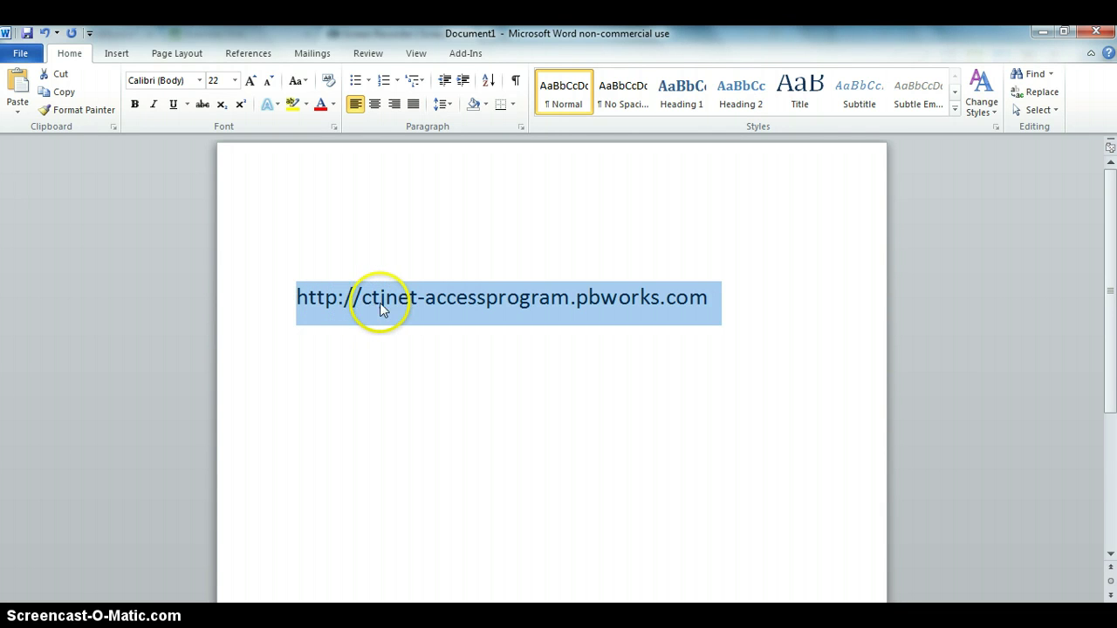
pyautogui.rightClick(502, 302)
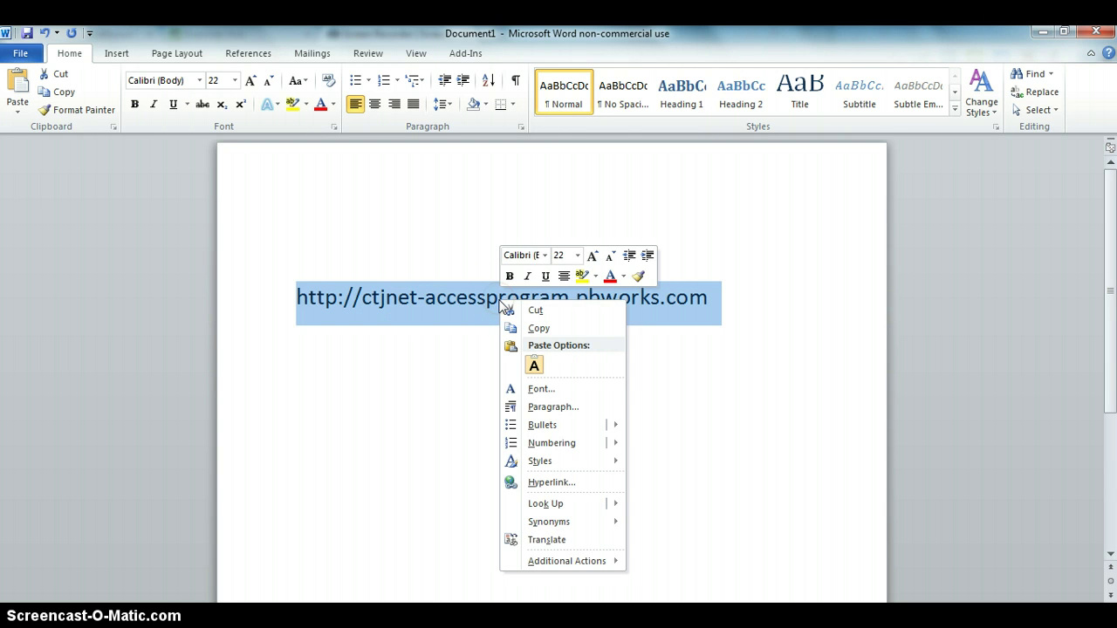
pyautogui.click(543, 328)
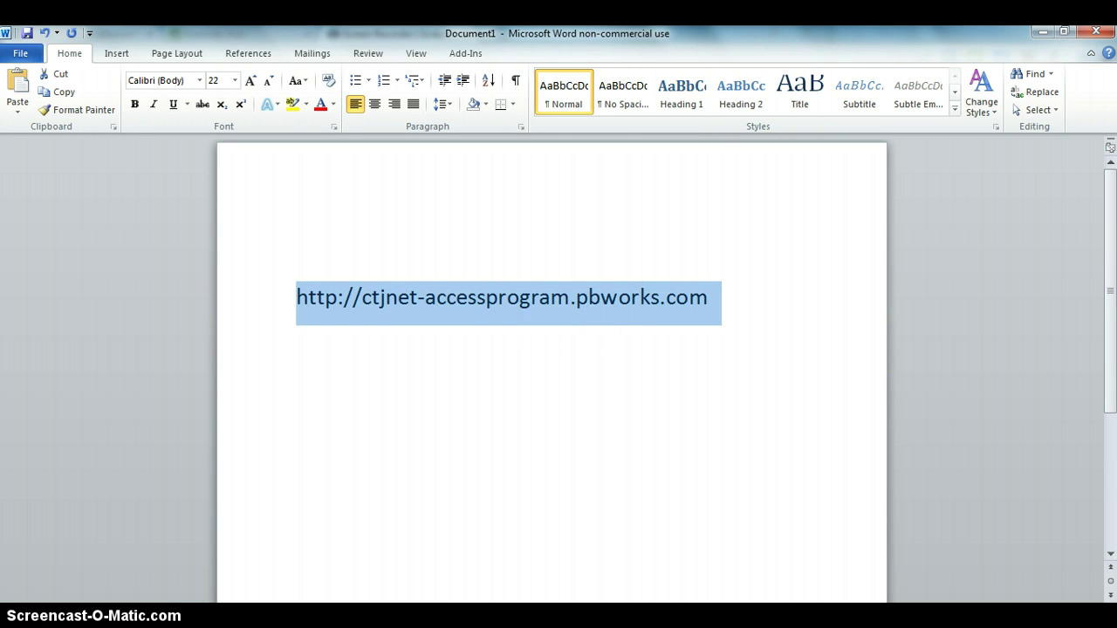
pyautogui.hotkey('alt', 'Tab')
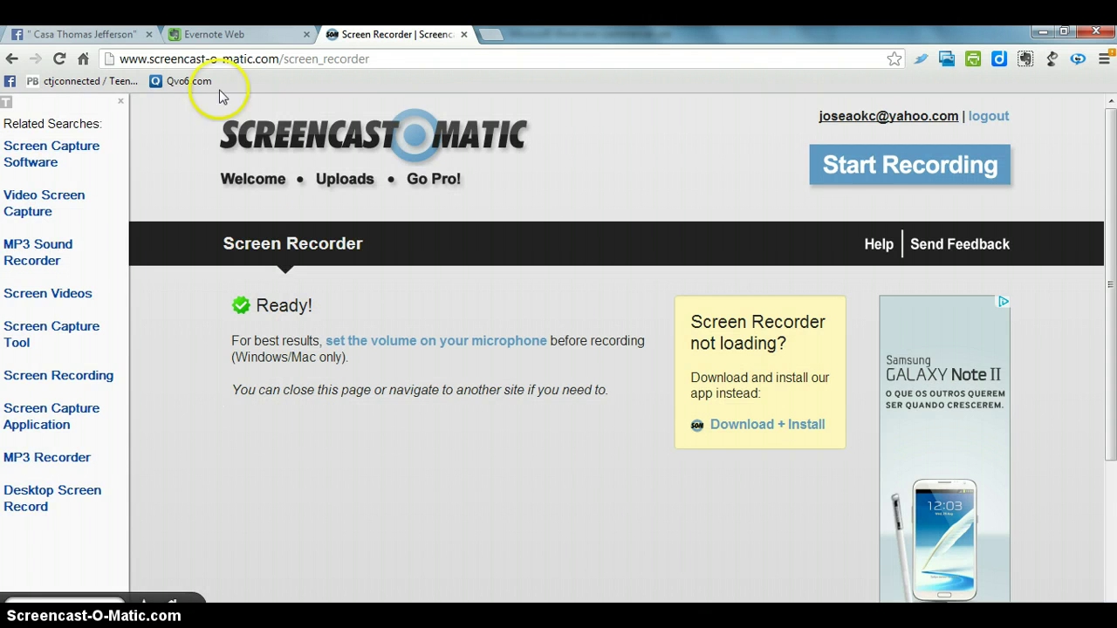
pyautogui.click(112, 34)
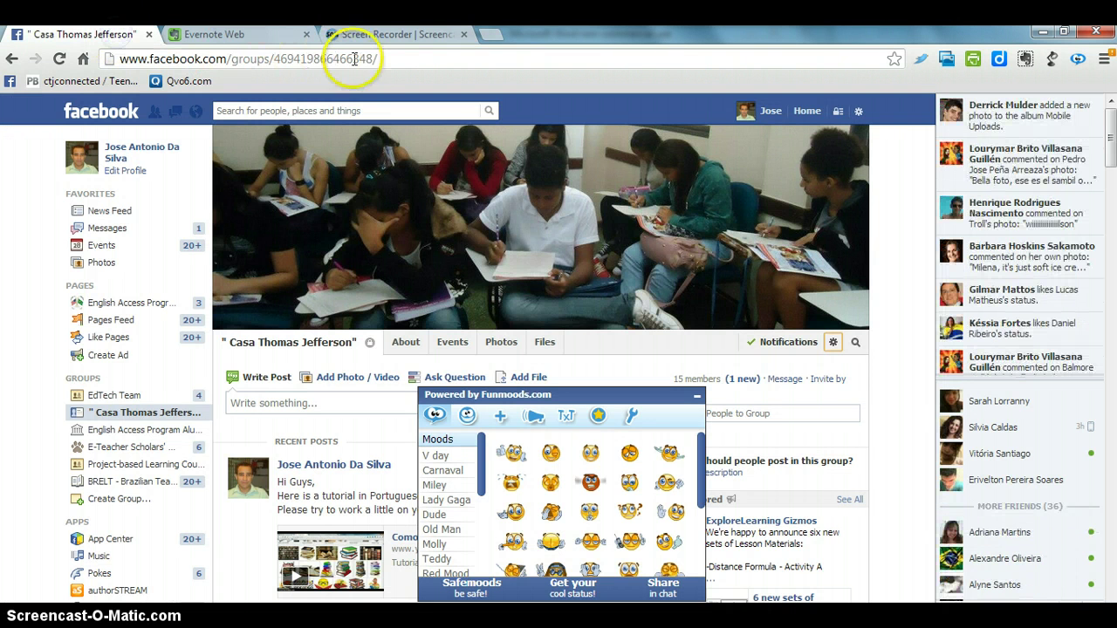
pyautogui.moveTo(382, 52); pyautogui.dragTo(79, 65)
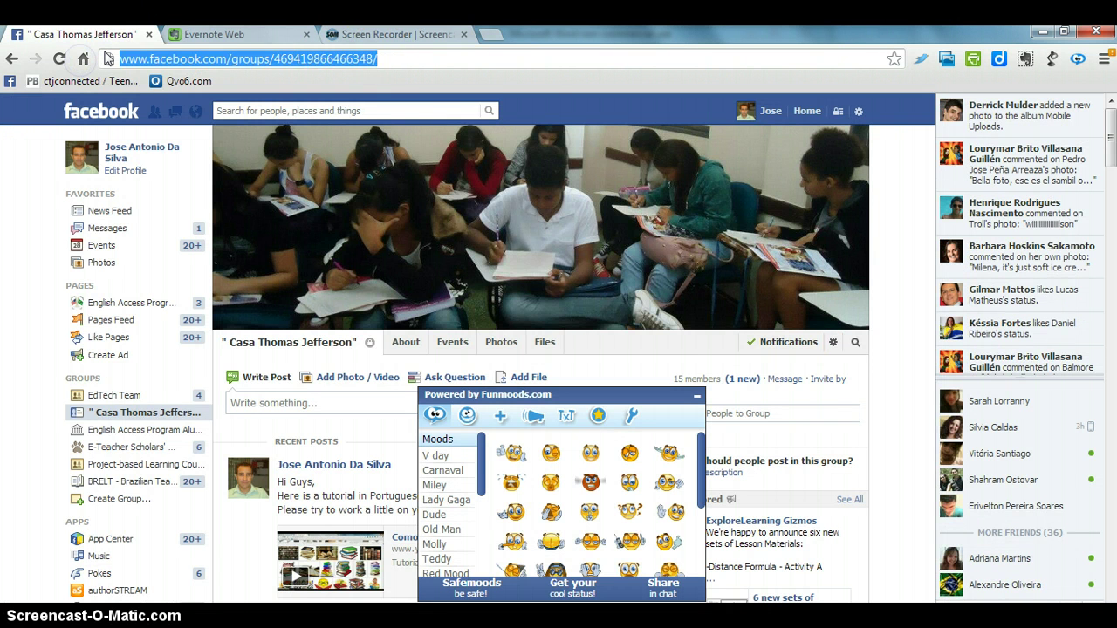
pyautogui.press('BackSpace')
pyautogui.hotkey('ctrl', 'v')
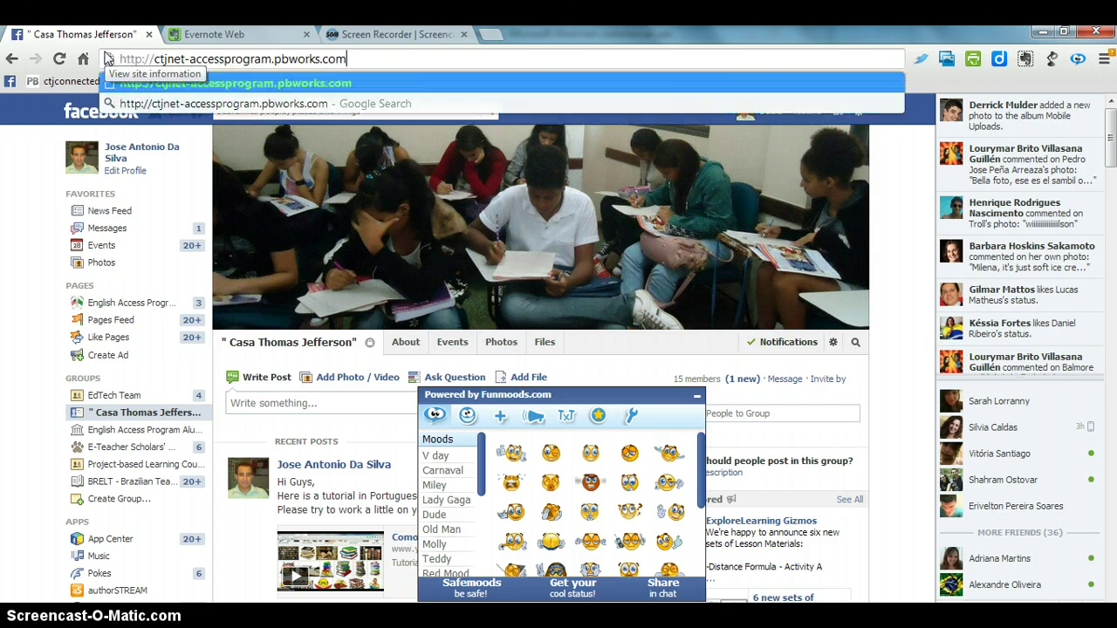
pyautogui.press('Return')
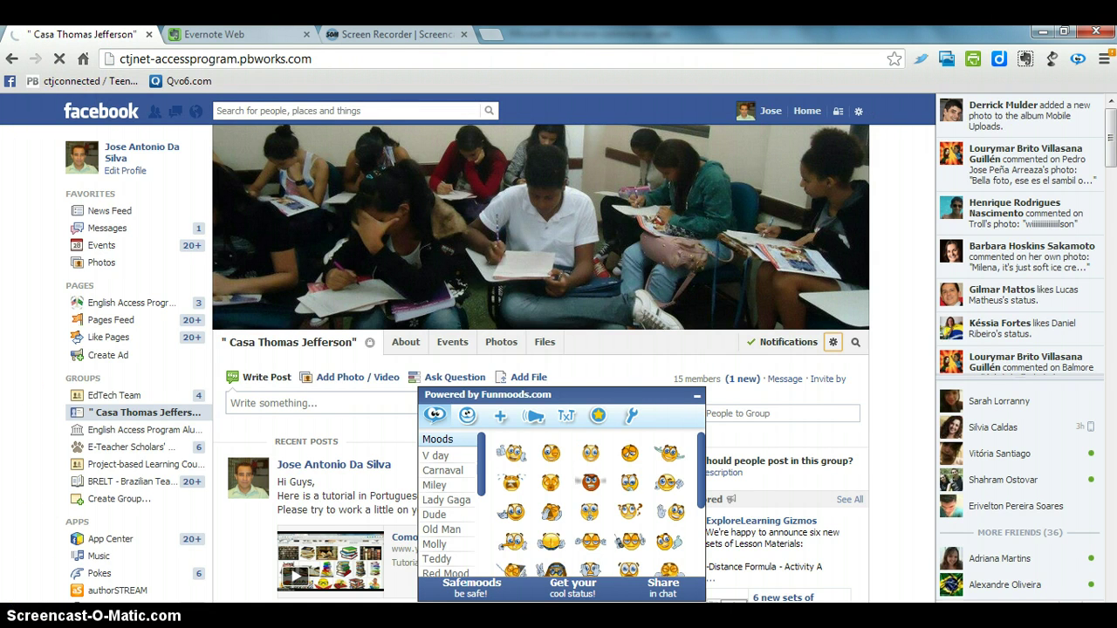
# Enter the account password and log in to the CTJNet network.
pyautogui.click(592, 292)
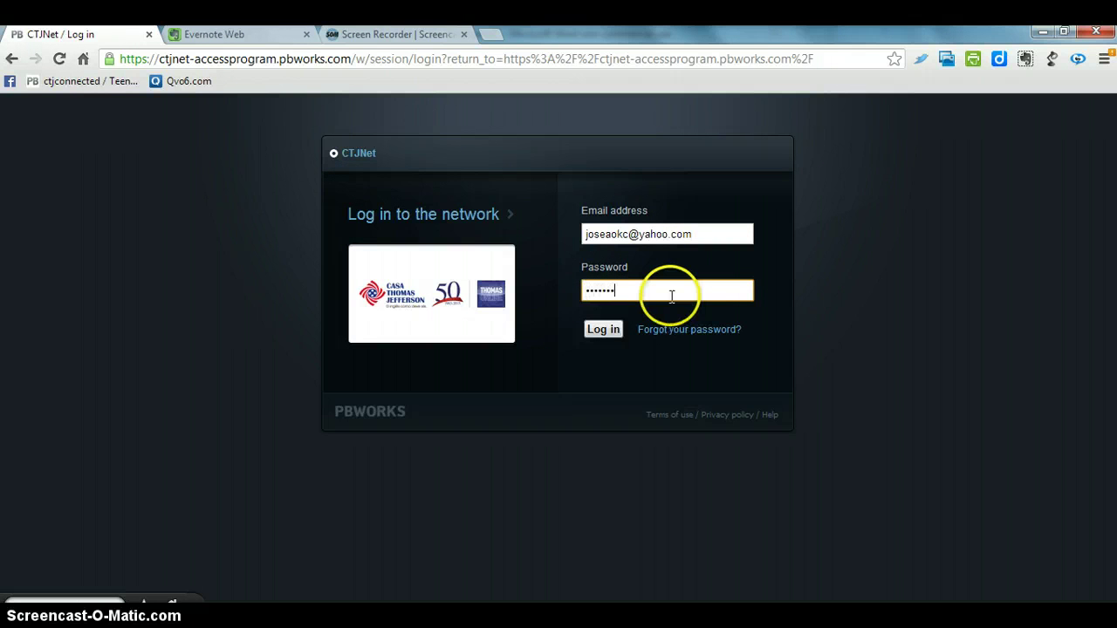
pyautogui.click(608, 329)
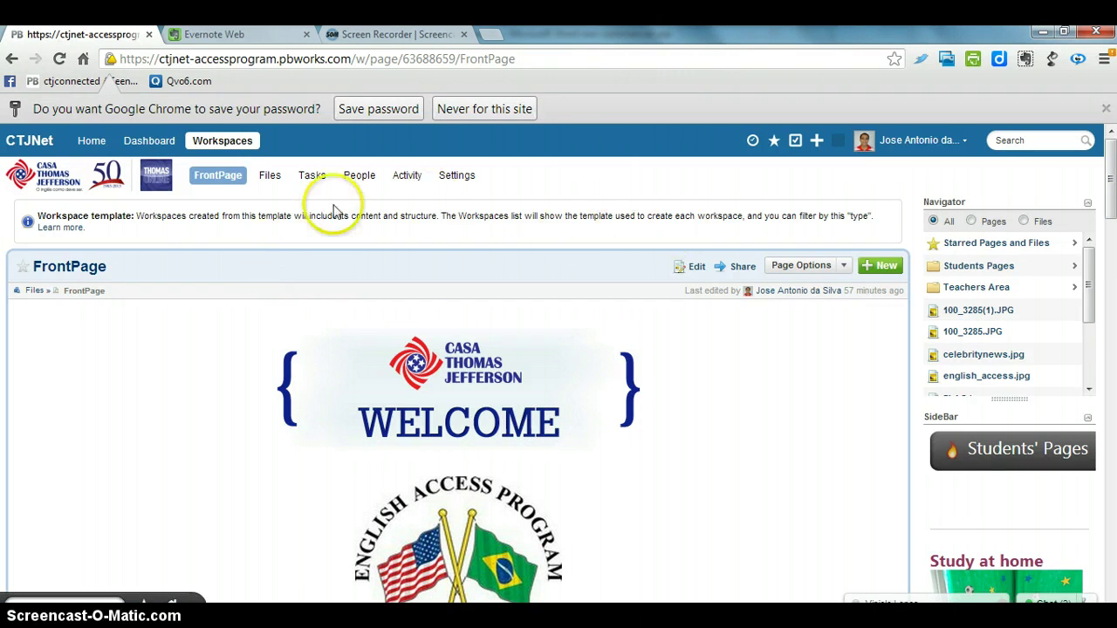
# Open the Access Program workspace from the workspace list and go to a student's page within Students Pages.
pyautogui.click(223, 144)
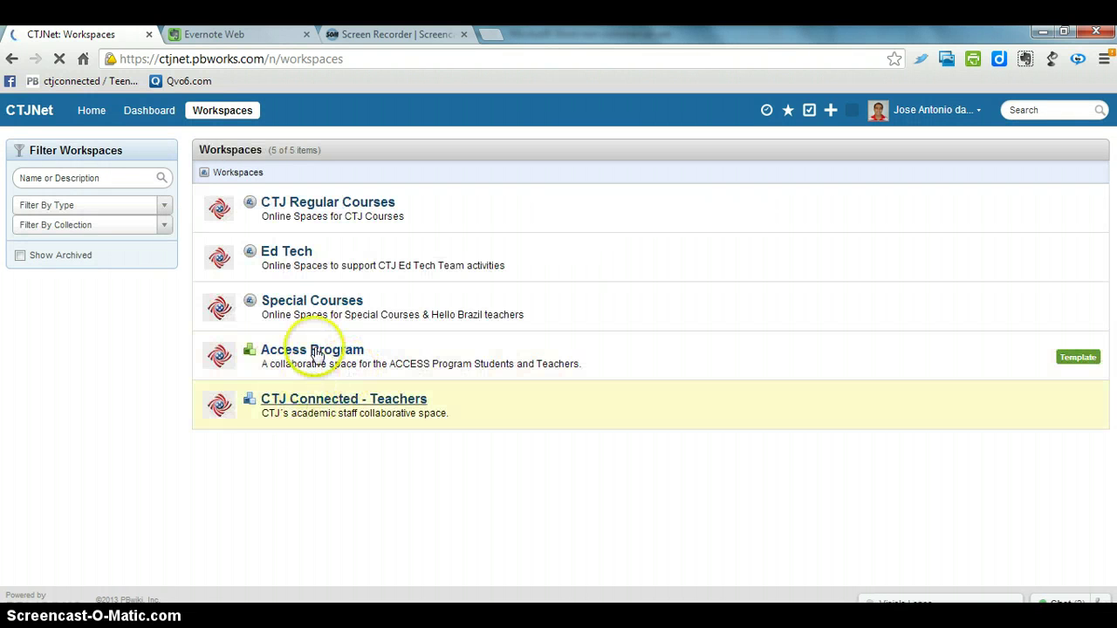
pyautogui.moveTo(314, 354)
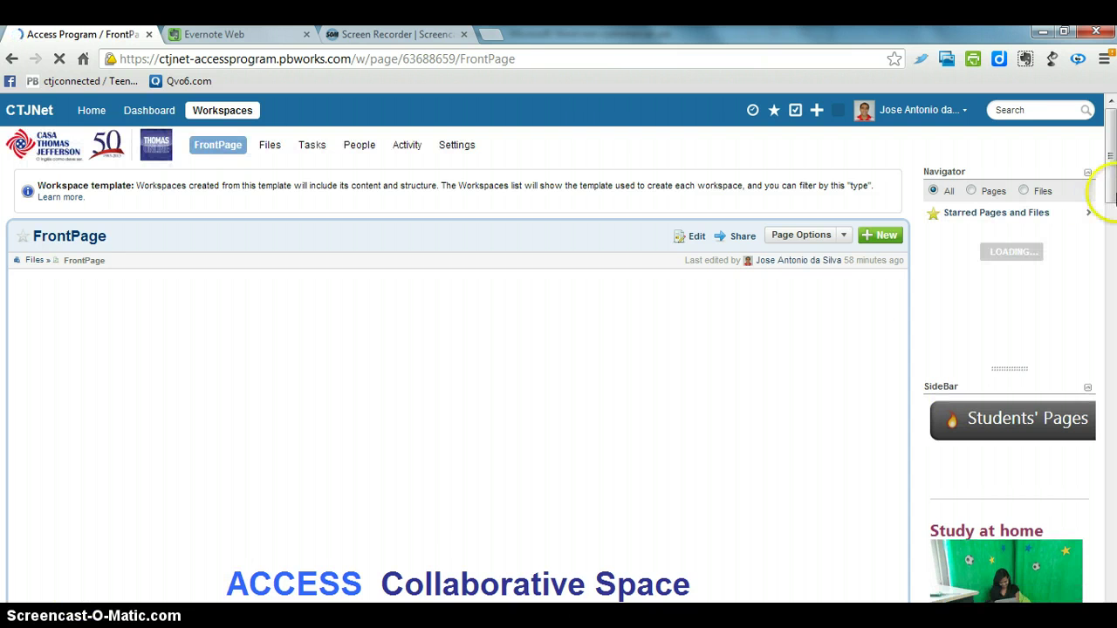
pyautogui.scroll(-1, 1111, 210)
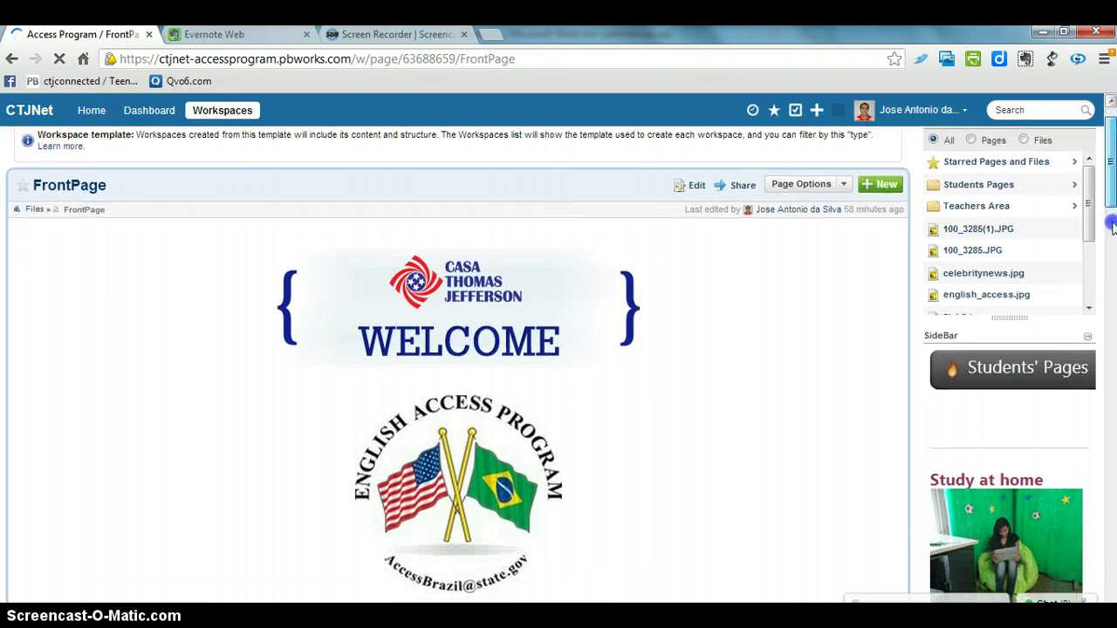
pyautogui.scroll(-1, 1110, 234)
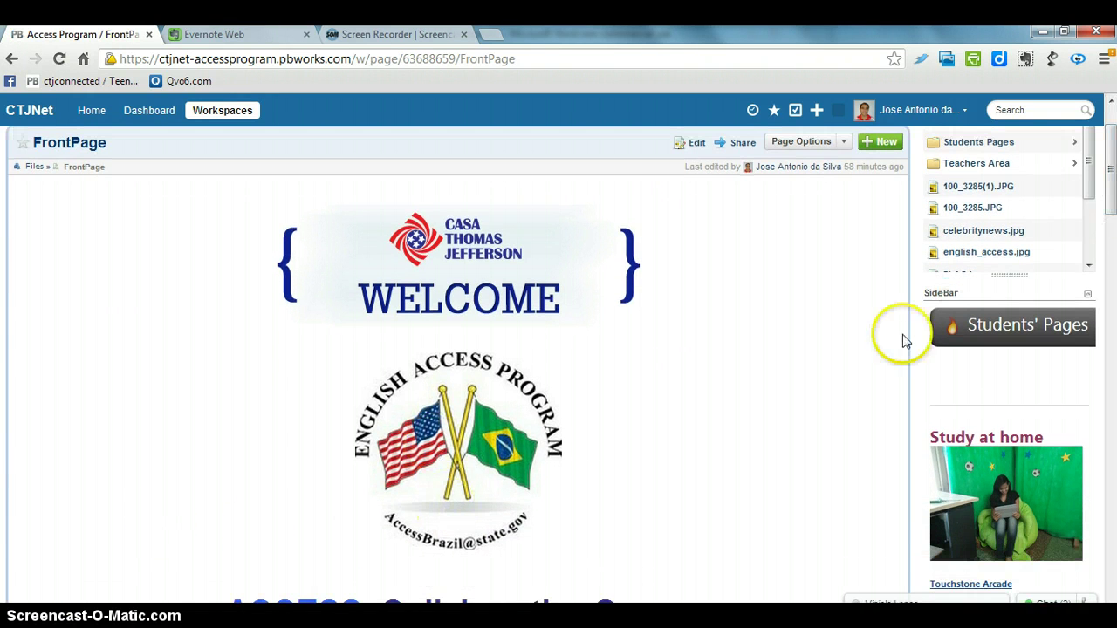
pyautogui.moveTo(1110, 210); pyautogui.dragTo(1111, 361)
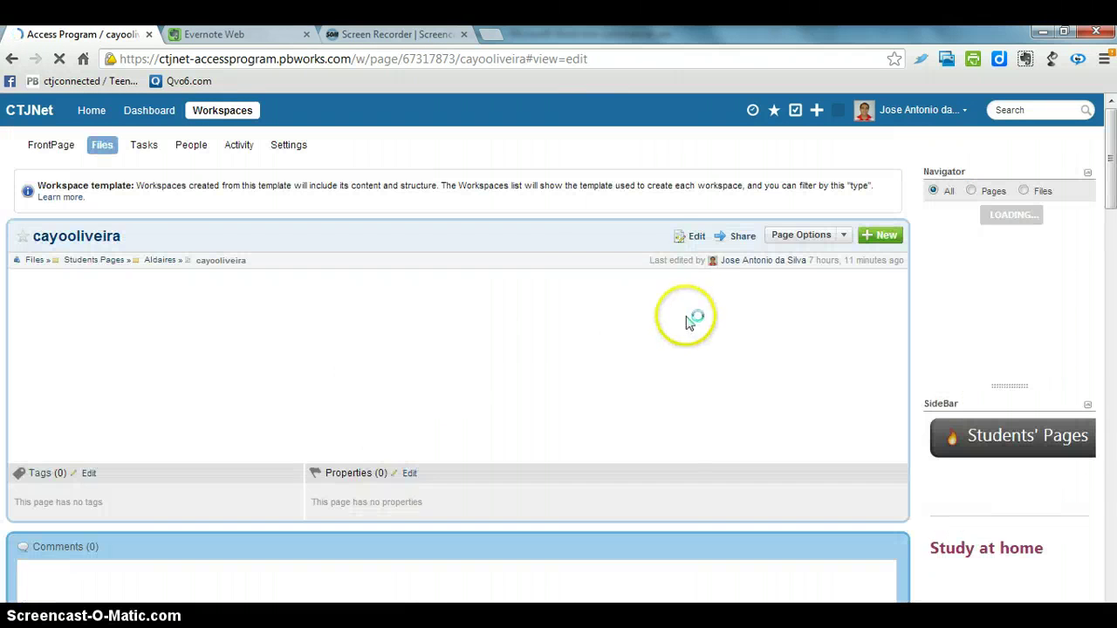
# Edit the student's page to add the text "Hi how are you" and save it.
pyautogui.click(691, 241)
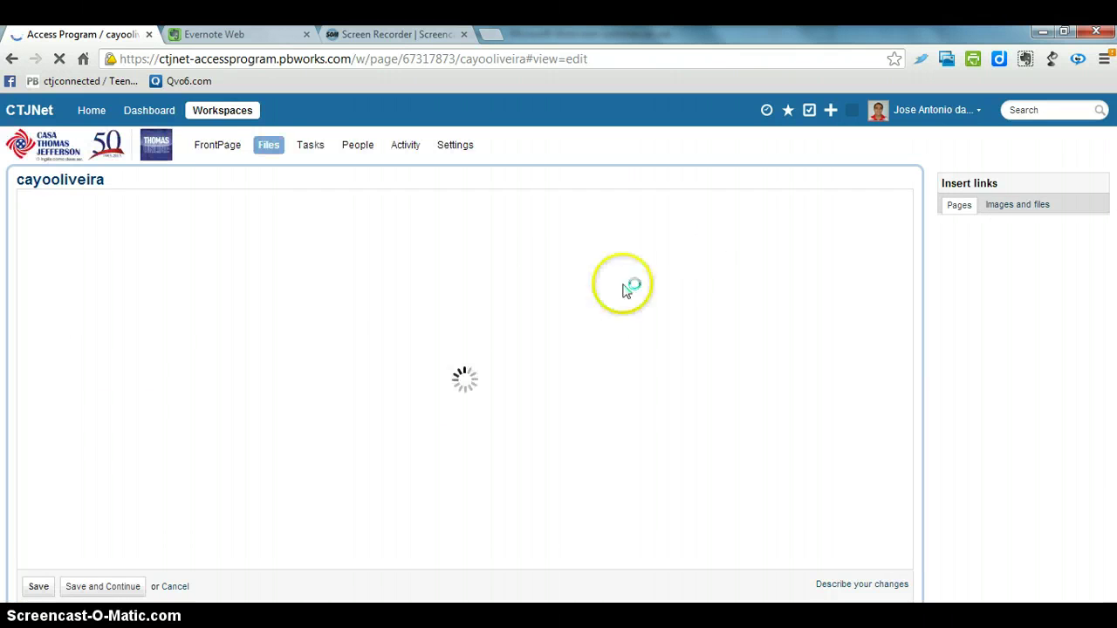
pyautogui.click(49, 591)
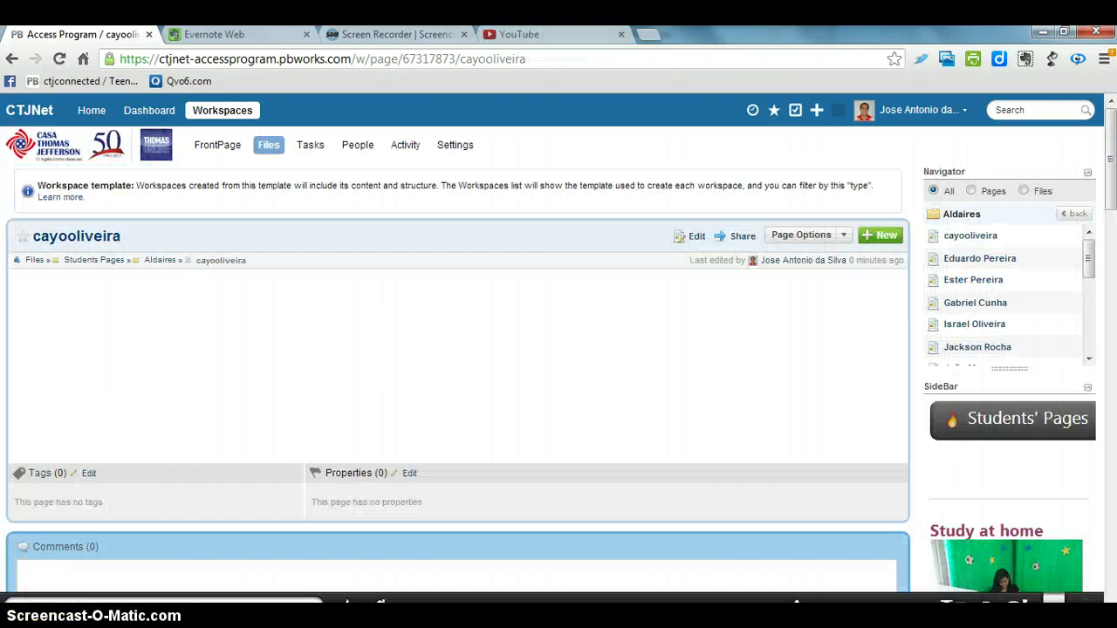
pyautogui.click(692, 240)
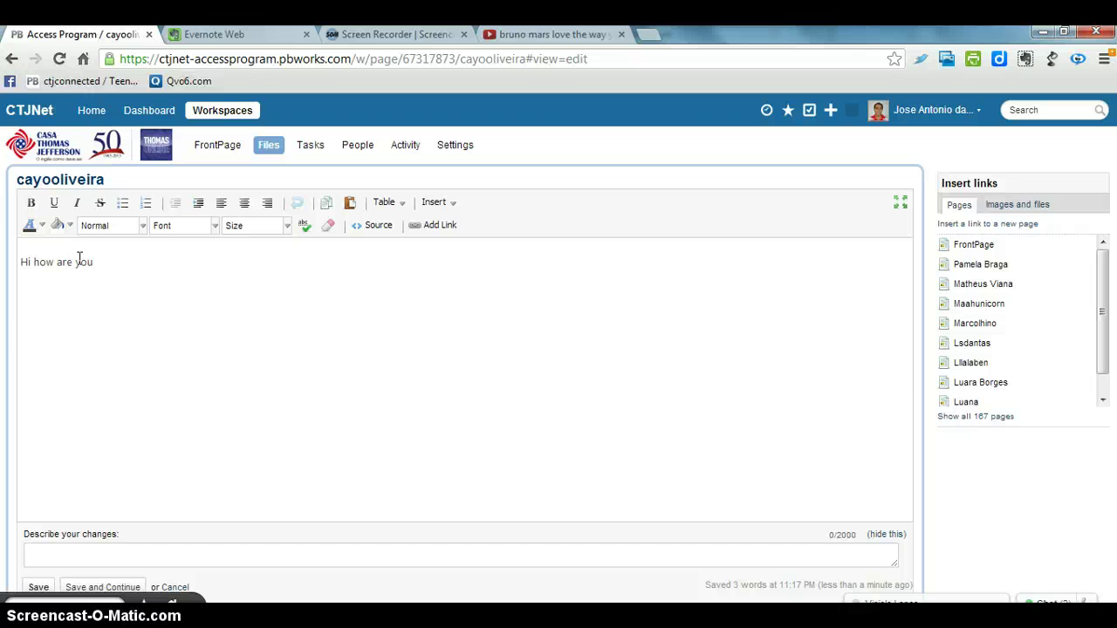
pyautogui.click(103, 259)
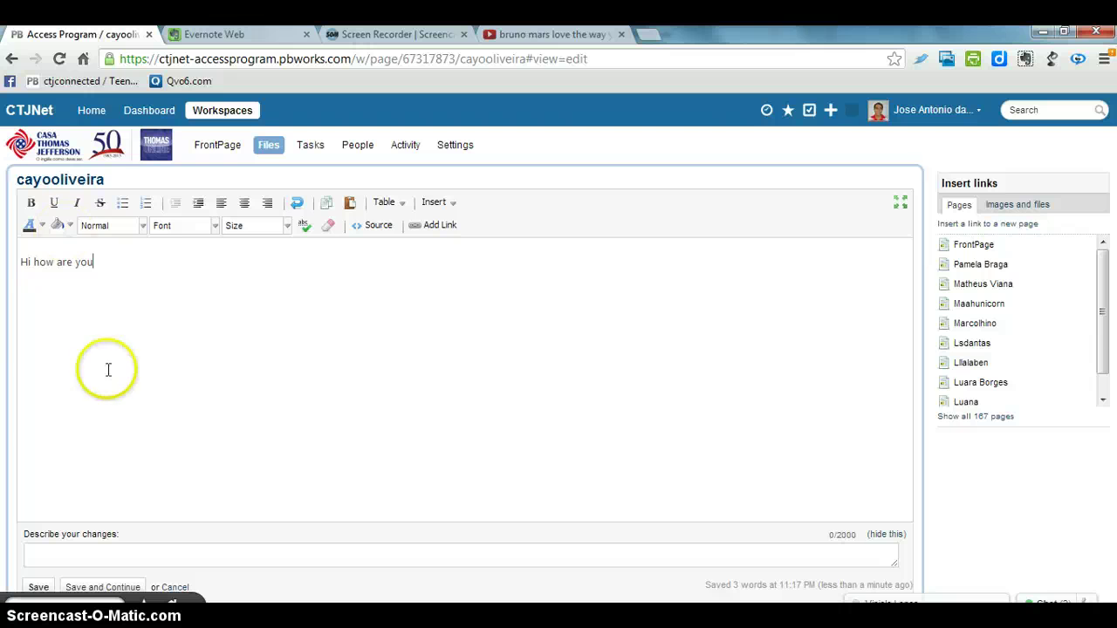
pyautogui.click(109, 271)
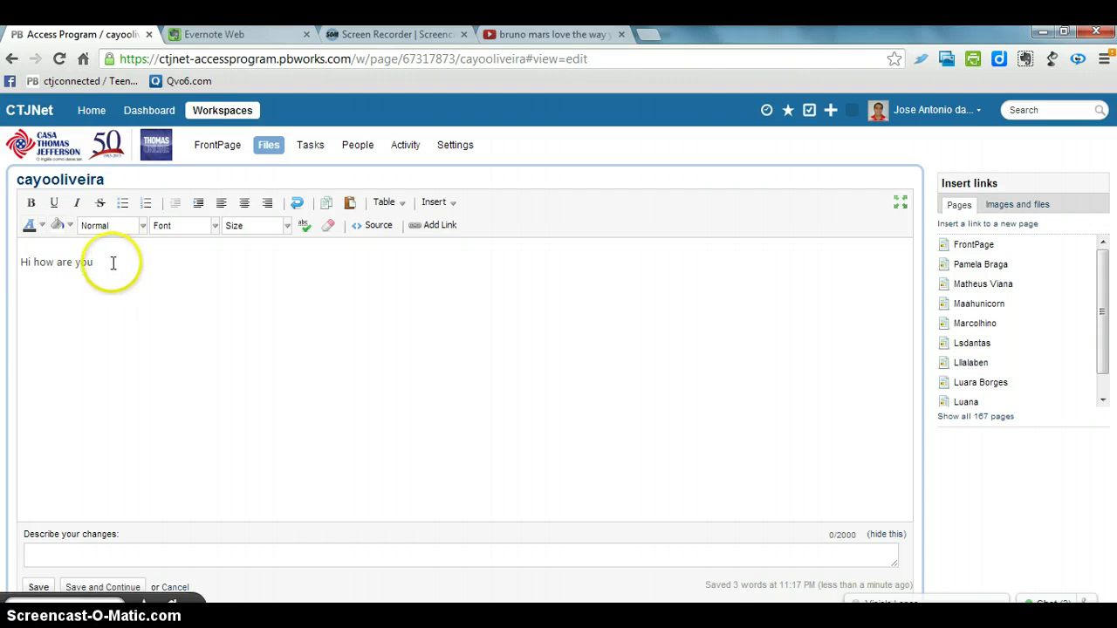
pyautogui.click(38, 588)
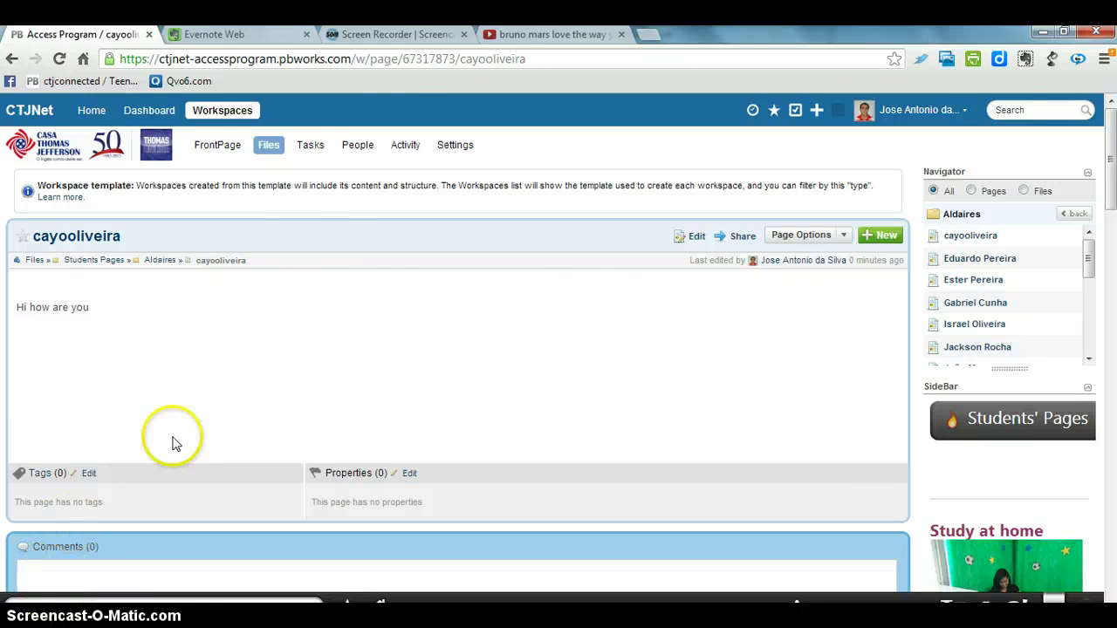
# On YouTube, open "Bruno Mars - Just The Way You Are [OFFICIAL VIDEO]" and copy its 560 × 315 embed code.
pyautogui.click(515, 34)
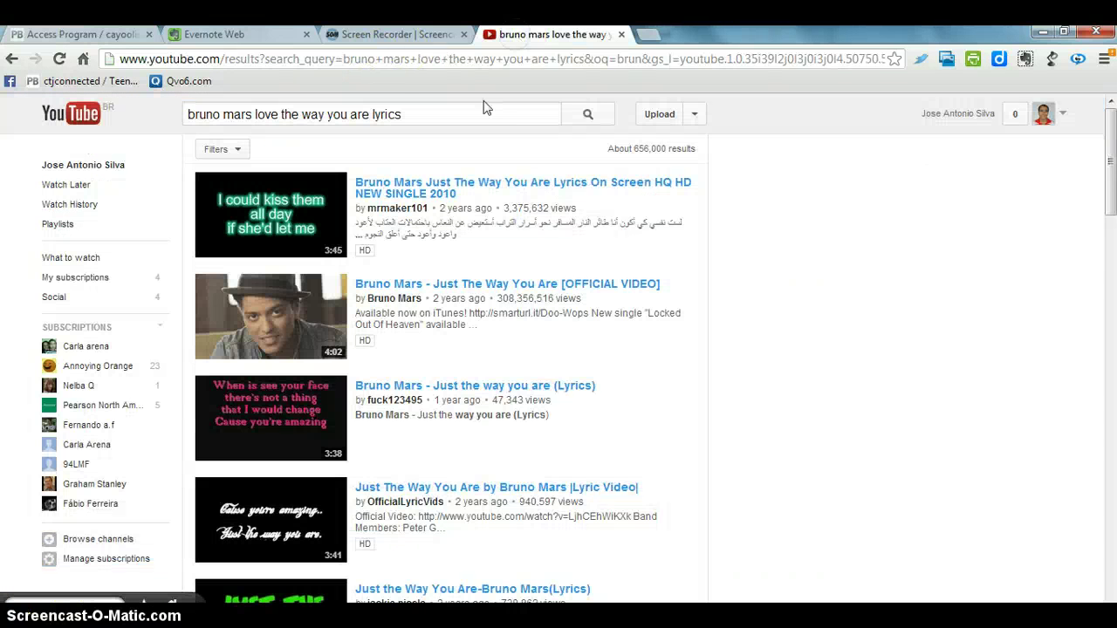
pyautogui.click(282, 326)
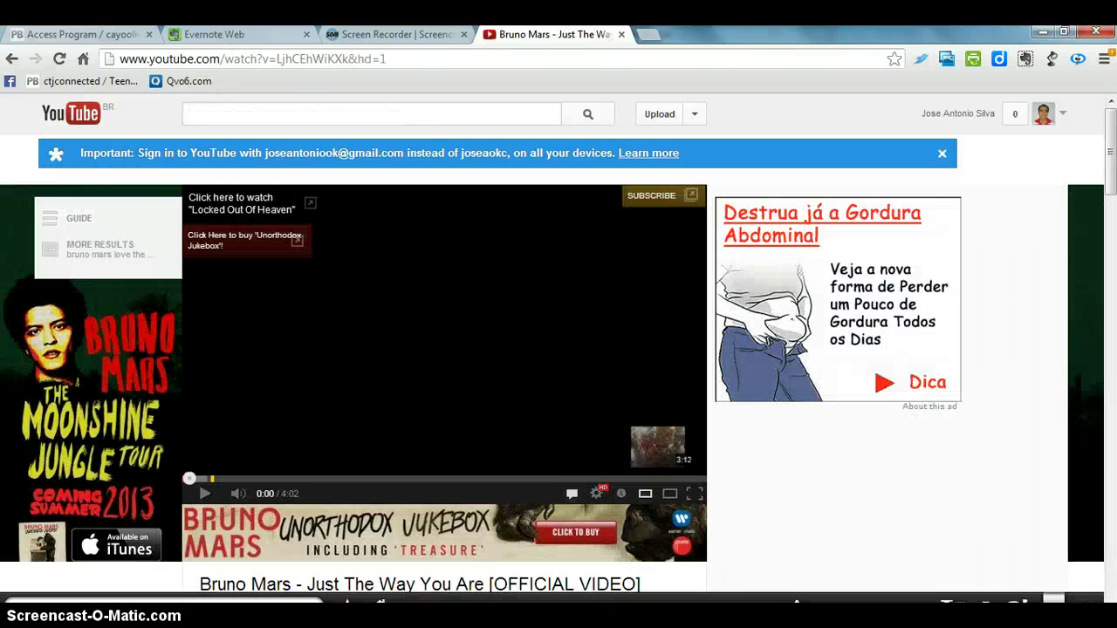
pyautogui.moveTo(1110, 165); pyautogui.dragTo(1103, 218)
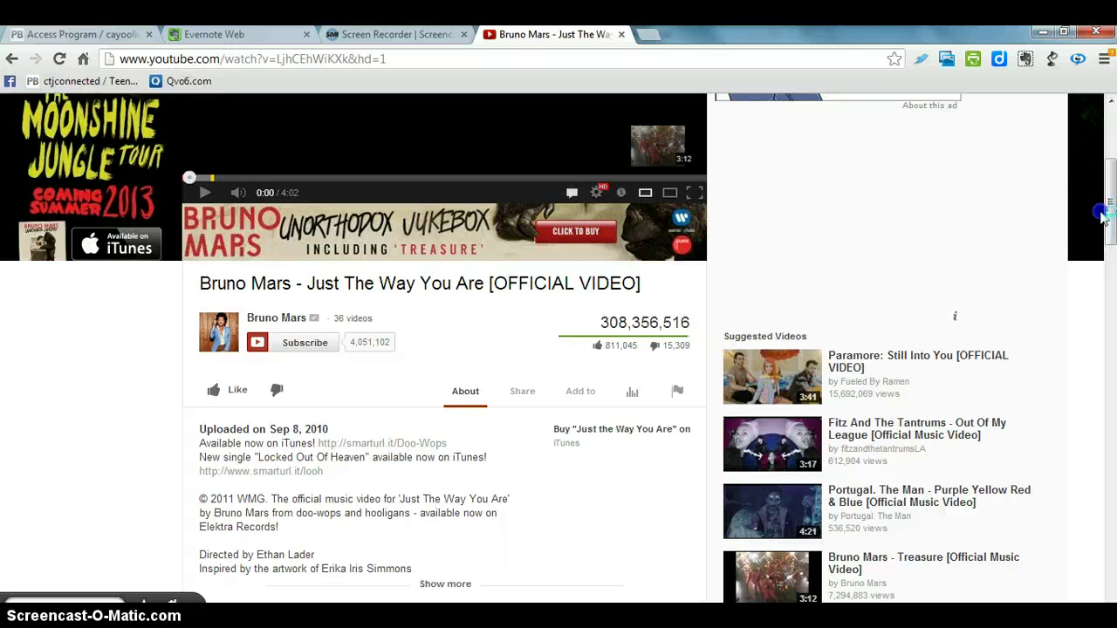
pyautogui.click(522, 393)
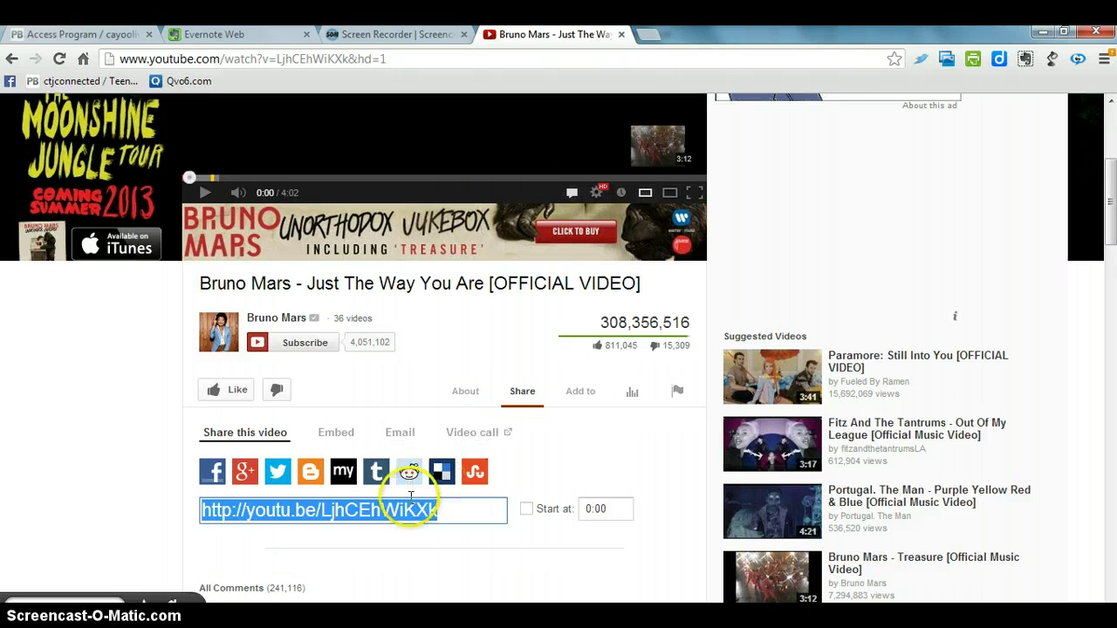
pyautogui.click(337, 436)
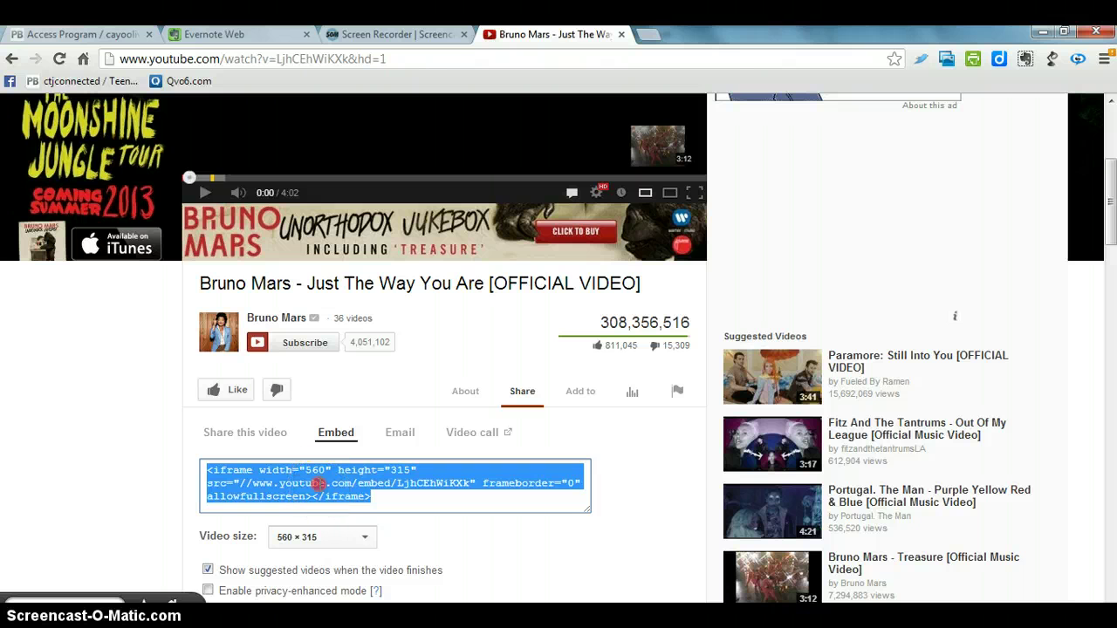
pyautogui.rightClick(318, 484)
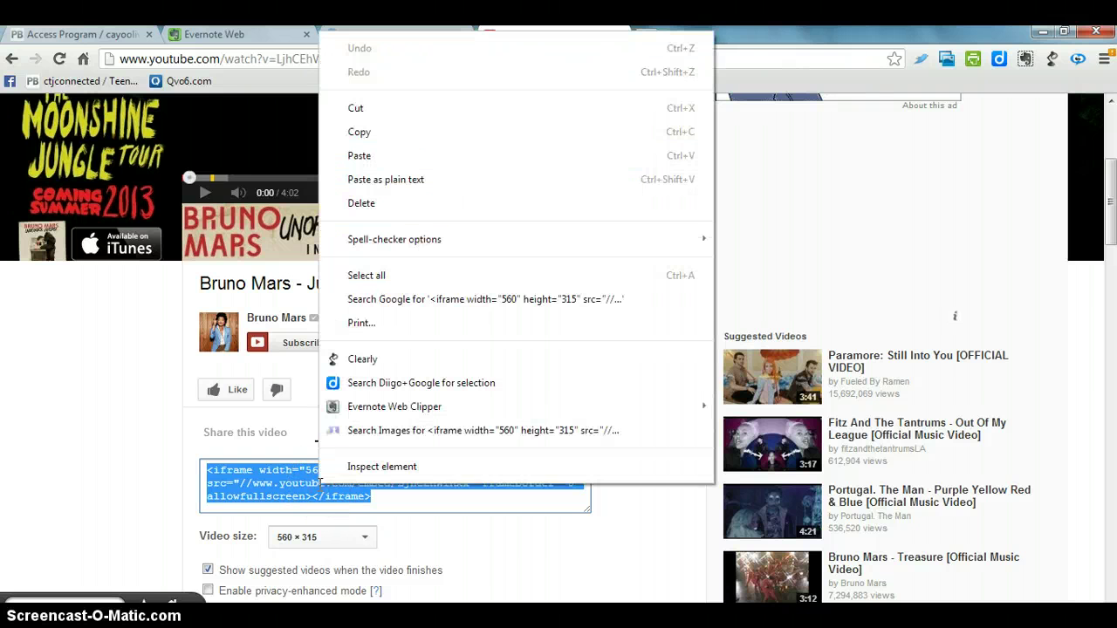
pyautogui.click(363, 133)
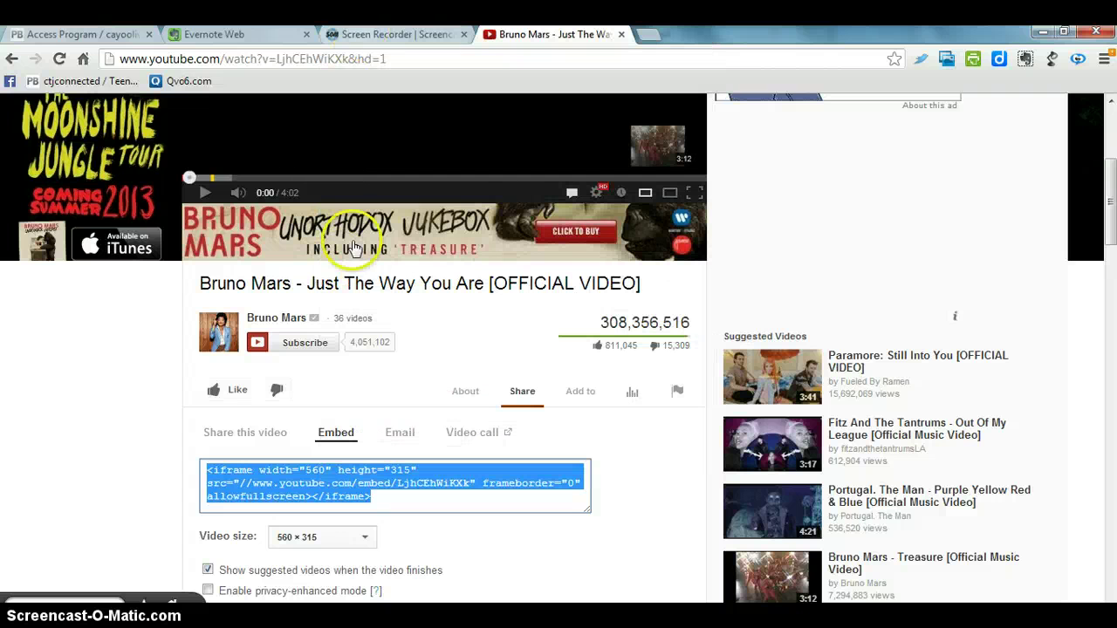
# Return to the student's wiki page, open it for editing and place the cursor after "Hi how are you".
pyautogui.click(74, 35)
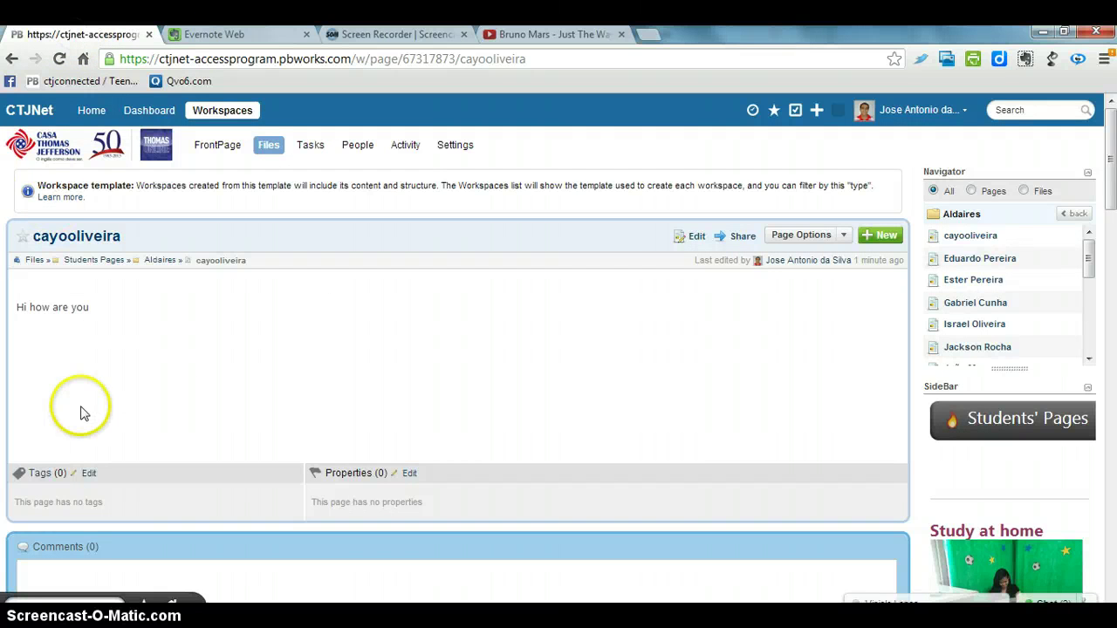
pyautogui.click(696, 237)
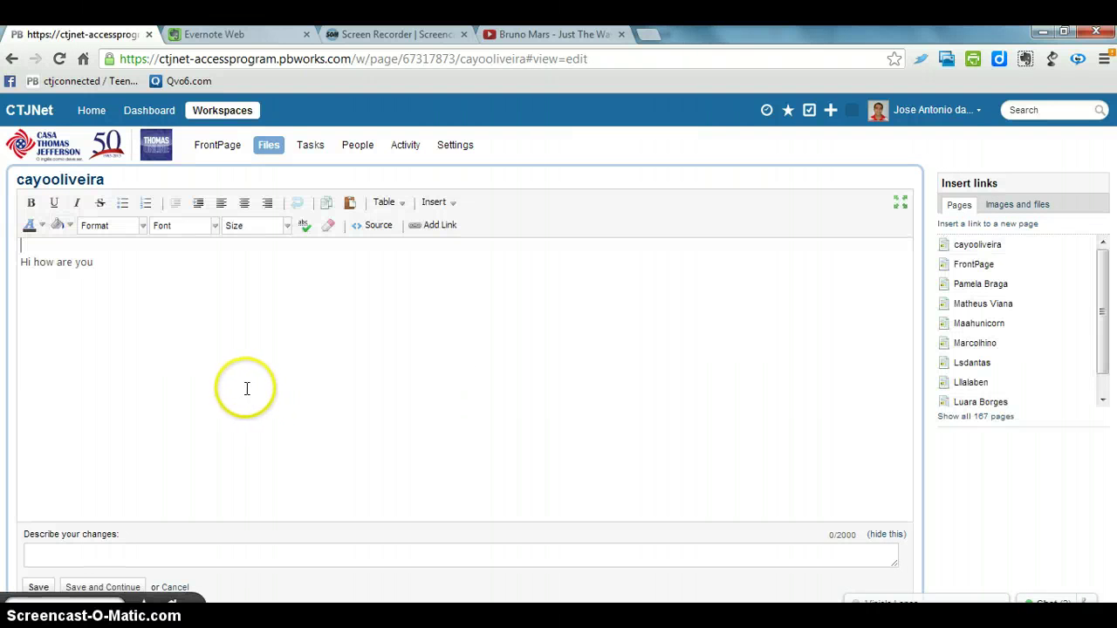
pyautogui.click(47, 308)
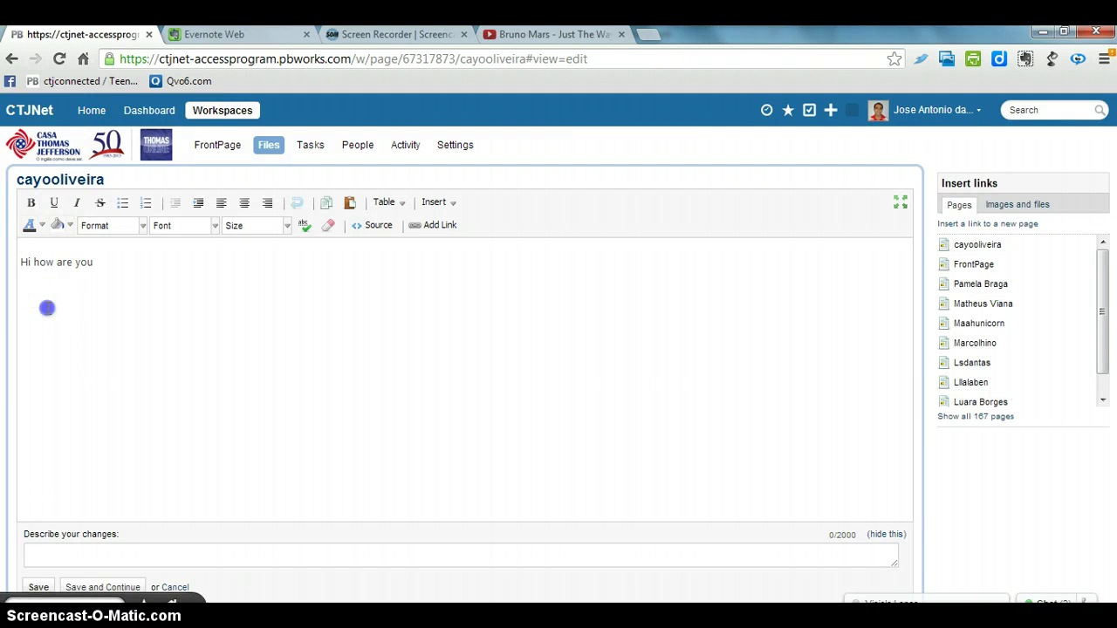
pyautogui.click(127, 271)
# Insert the copied 560 × 315 YouTube embed code as an HTML plugin below "Hi how are you" and save the page.
pyautogui.click(452, 206)
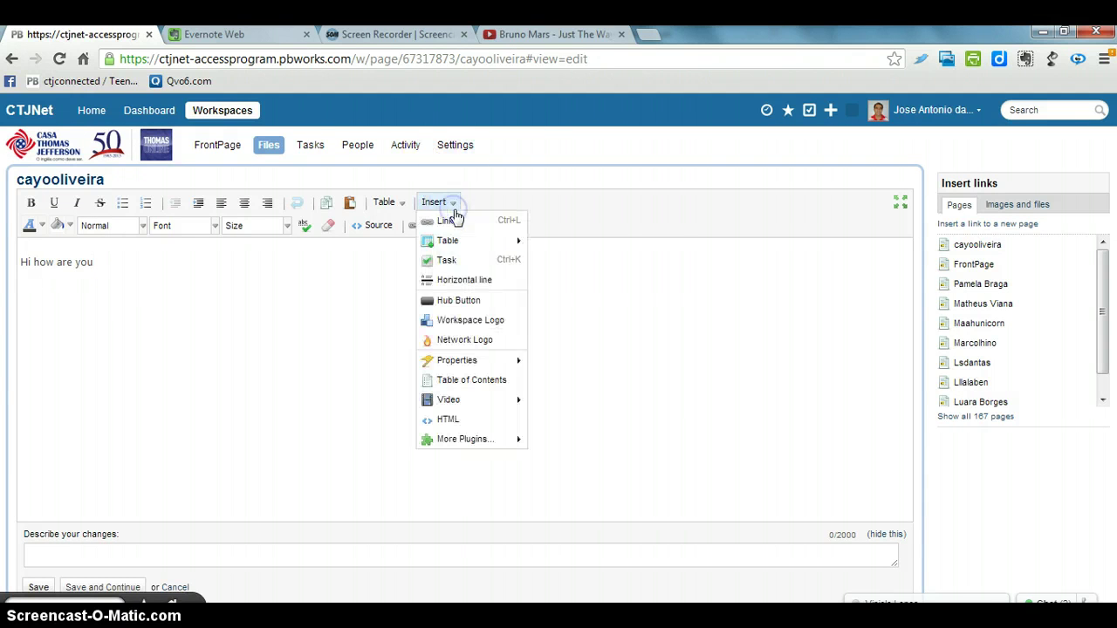
pyautogui.click(457, 423)
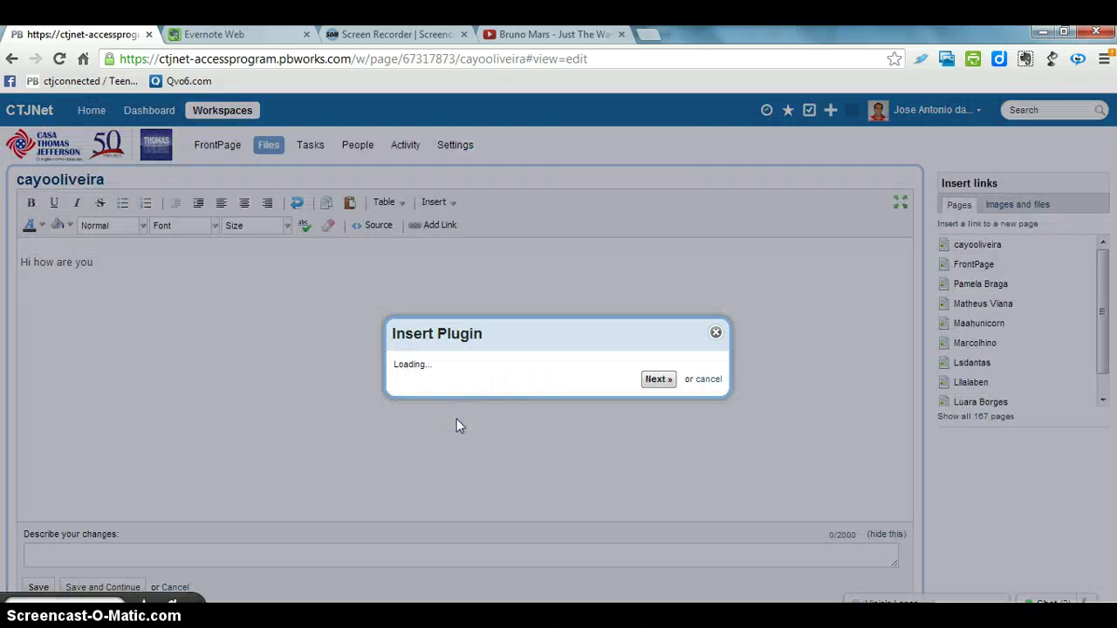
pyautogui.click(456, 419)
pyautogui.rightClick(441, 409)
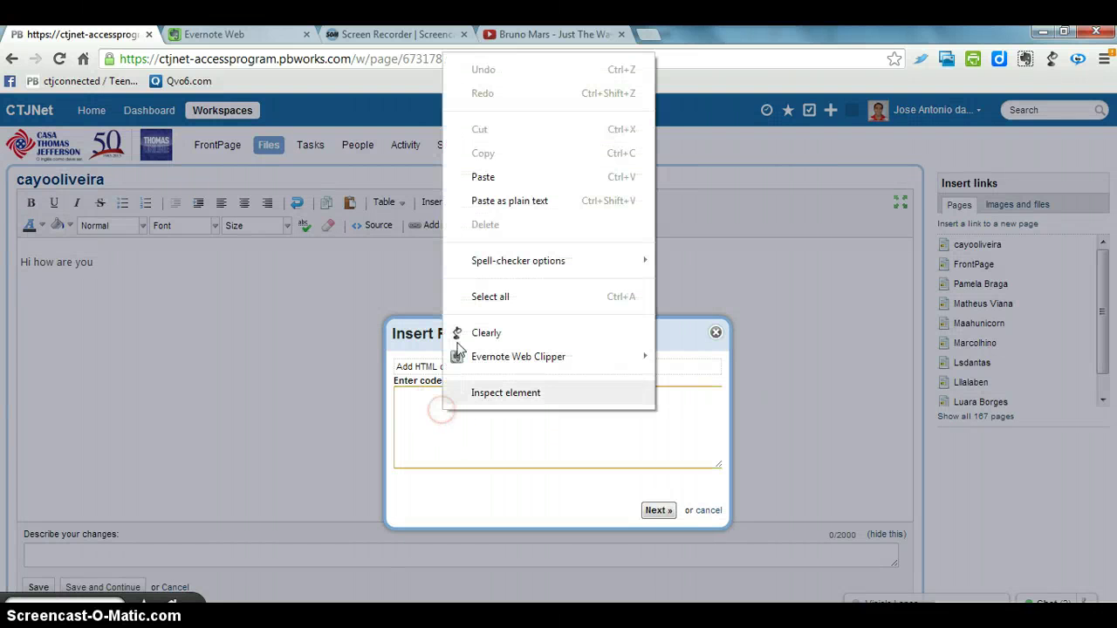
pyautogui.click(480, 176)
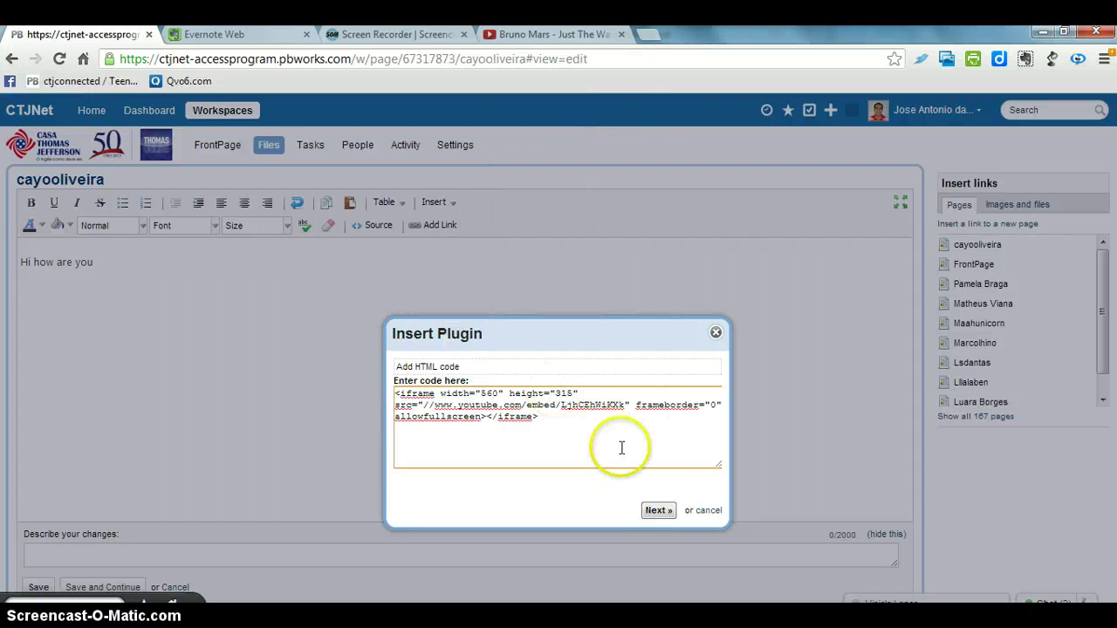
pyautogui.click(656, 510)
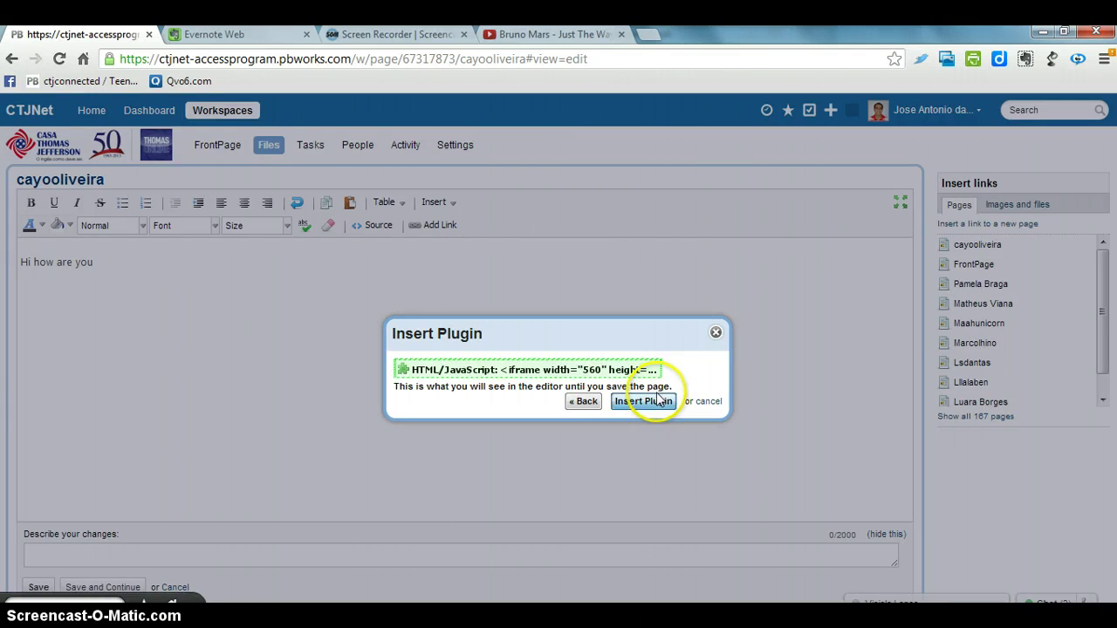
pyautogui.click(653, 394)
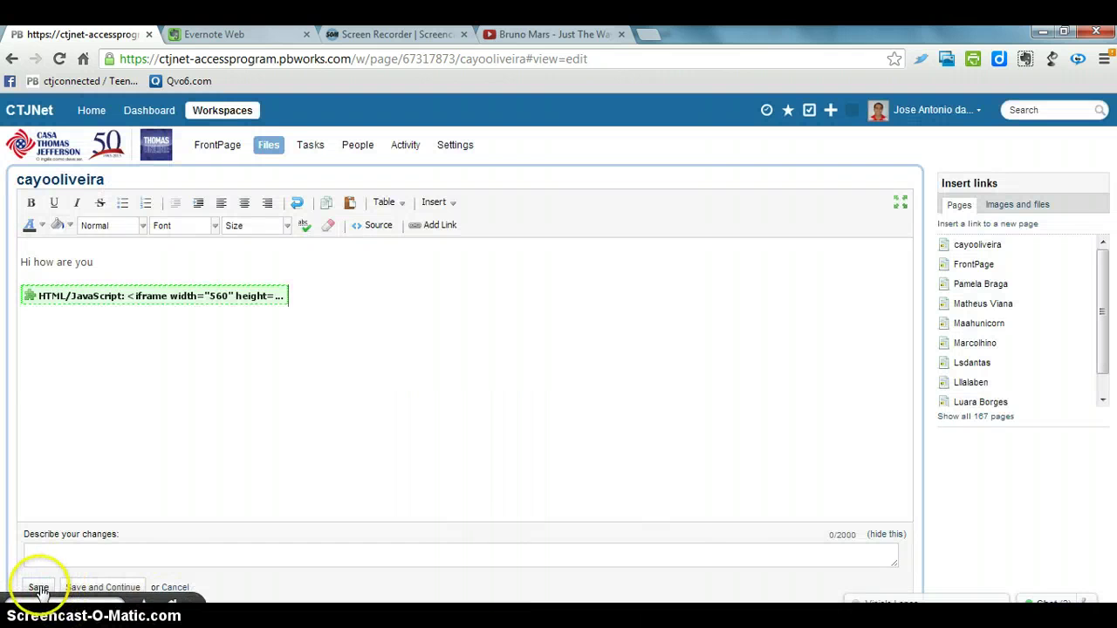
pyautogui.click(38, 588)
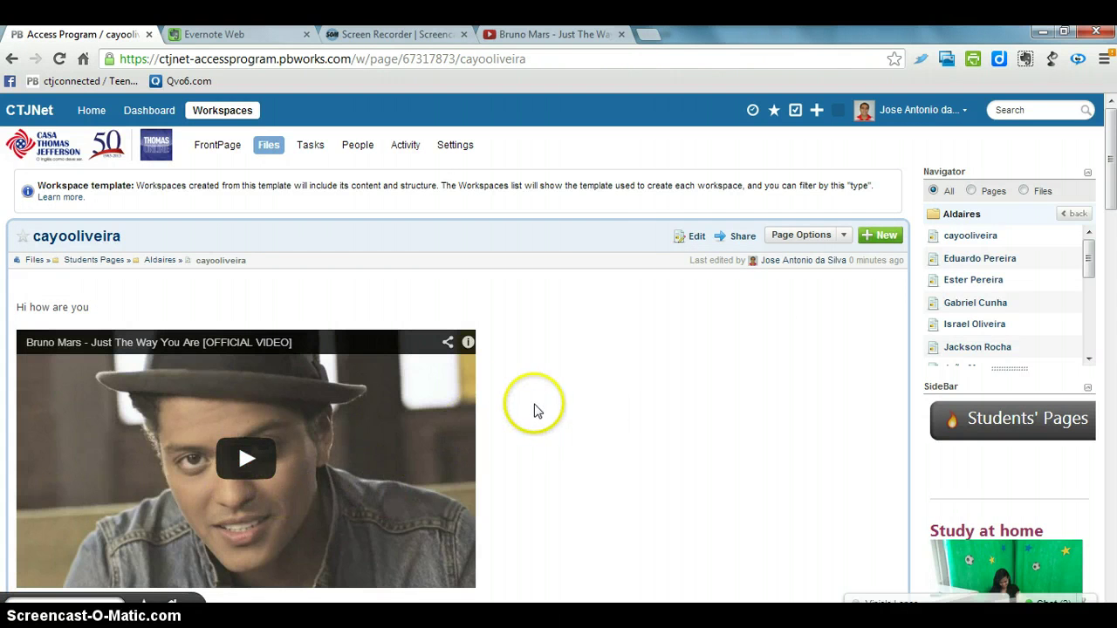
# Reopen the student's page for editing, replace "Hi how are you" with "My Favorite song" above the video plugin, and save.
pyautogui.scroll(-1, 480, 410)
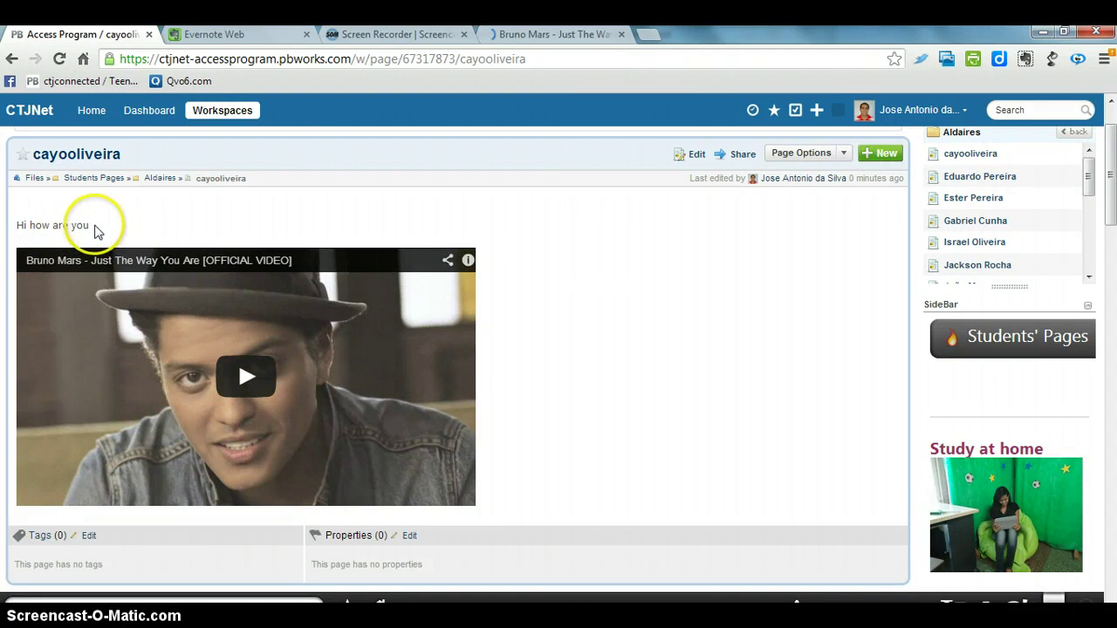
pyautogui.click(691, 154)
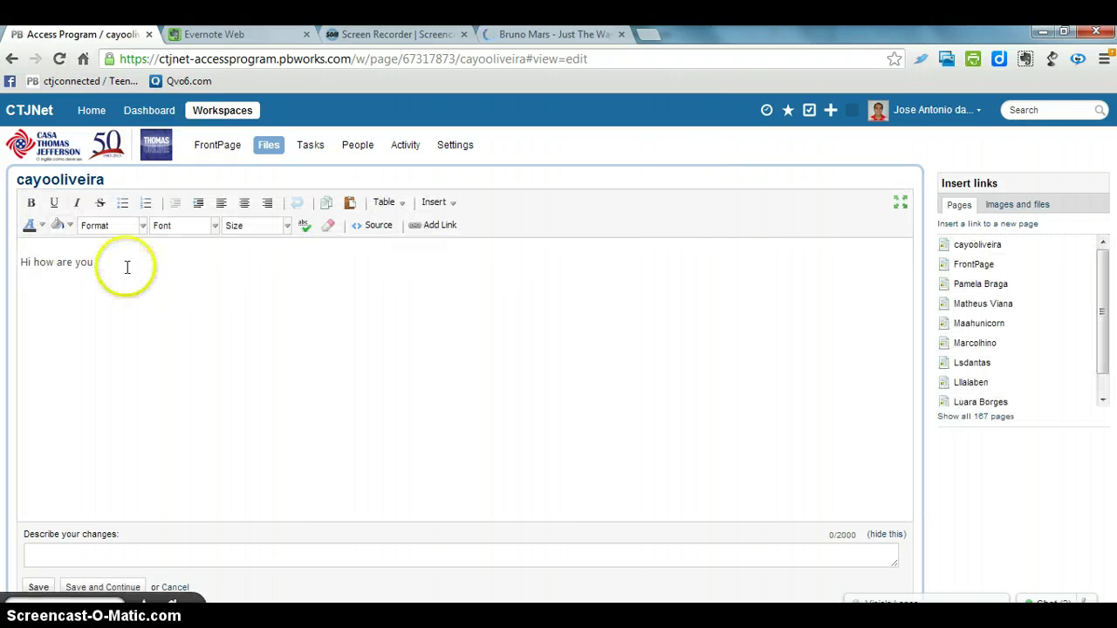
pyautogui.click(123, 263)
pyautogui.hotkey('ctrl', 'v')
pyautogui.click(124, 266)
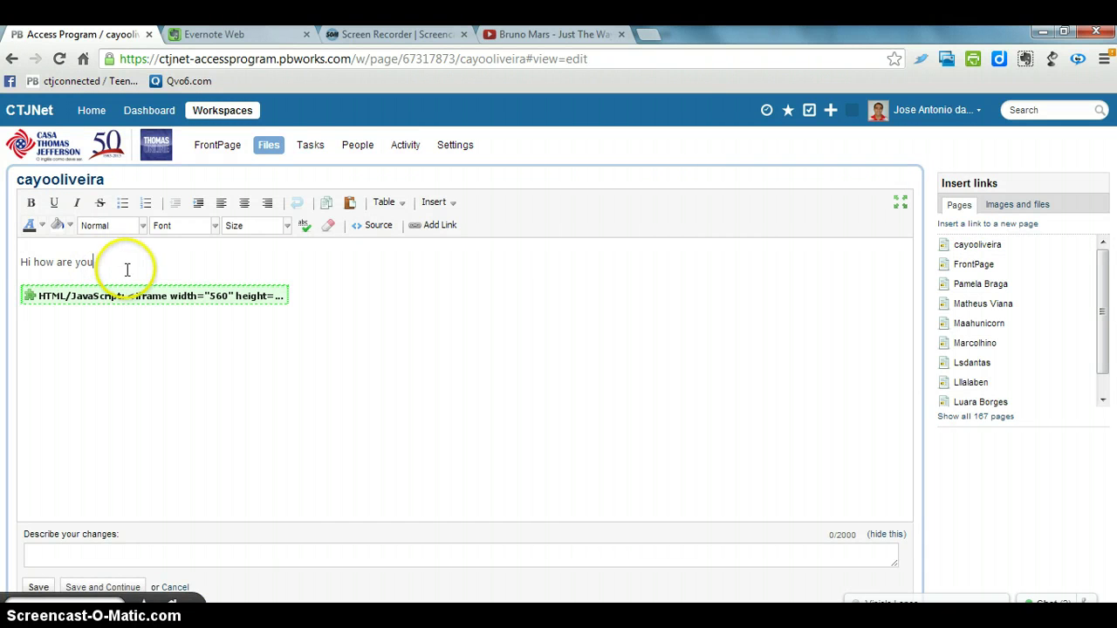
pyautogui.click(259, 268)
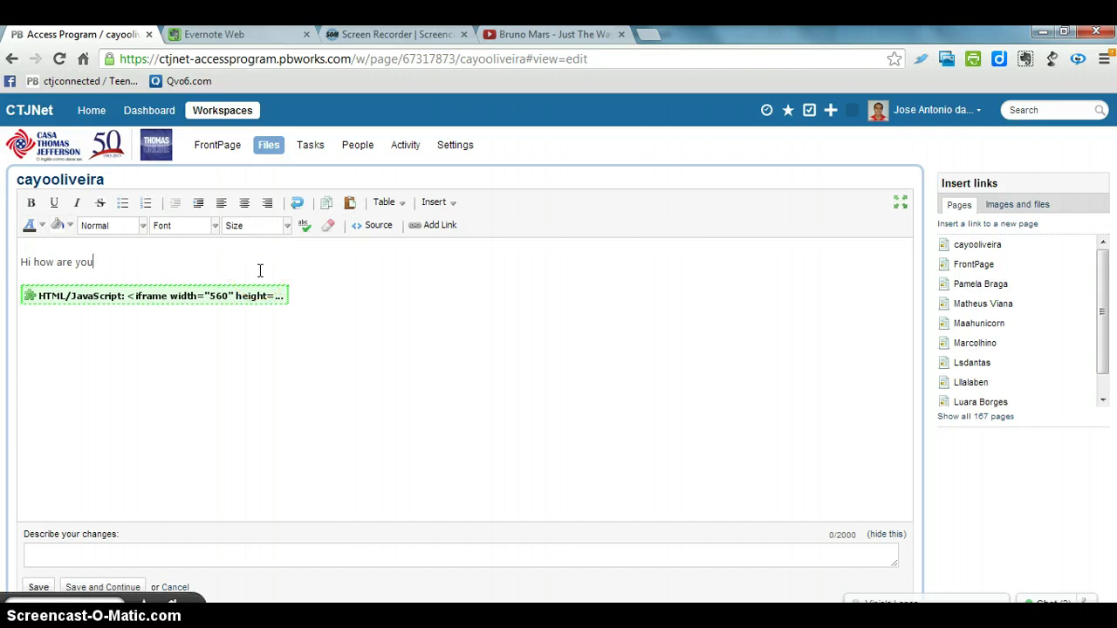
pyautogui.click(208, 249)
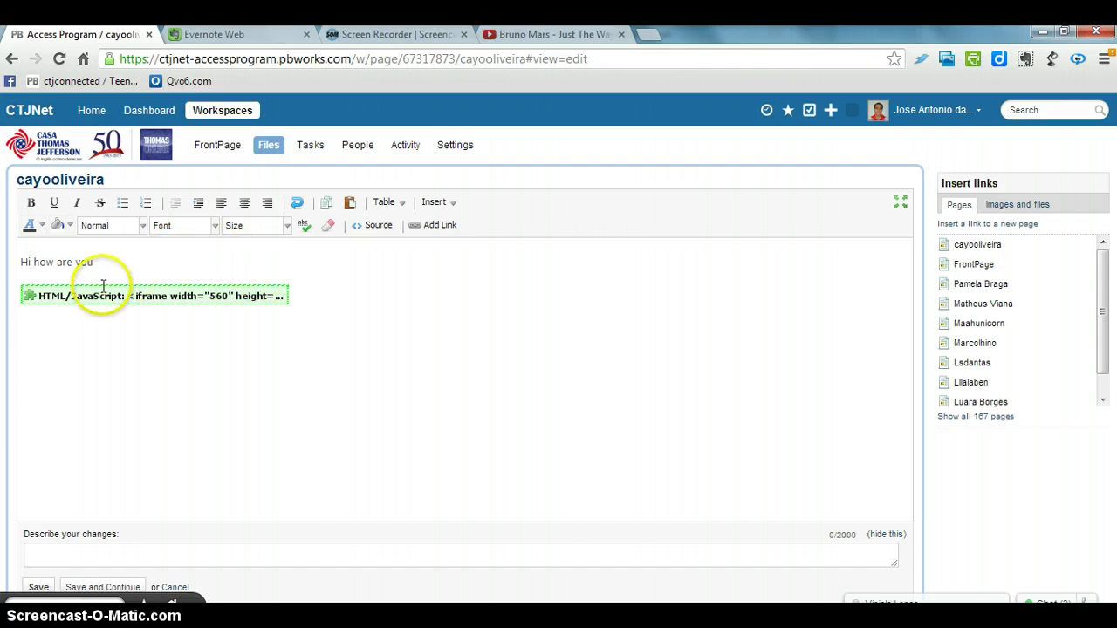
pyautogui.moveTo(97, 263); pyautogui.dragTo(18, 265)
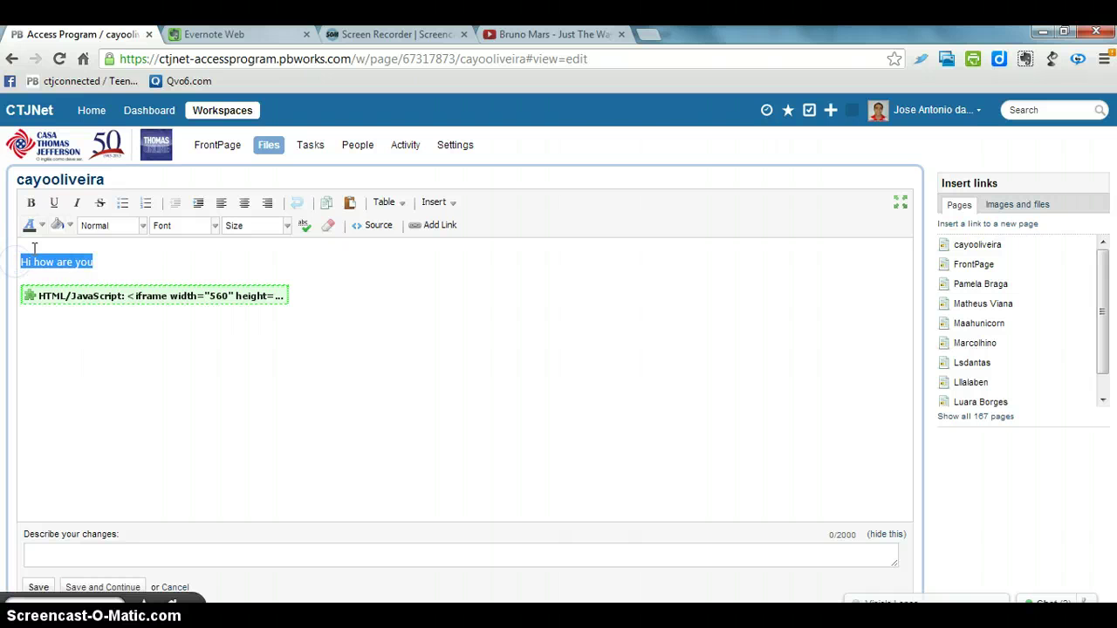
pyautogui.press('Delete')
pyautogui.click(34, 250)
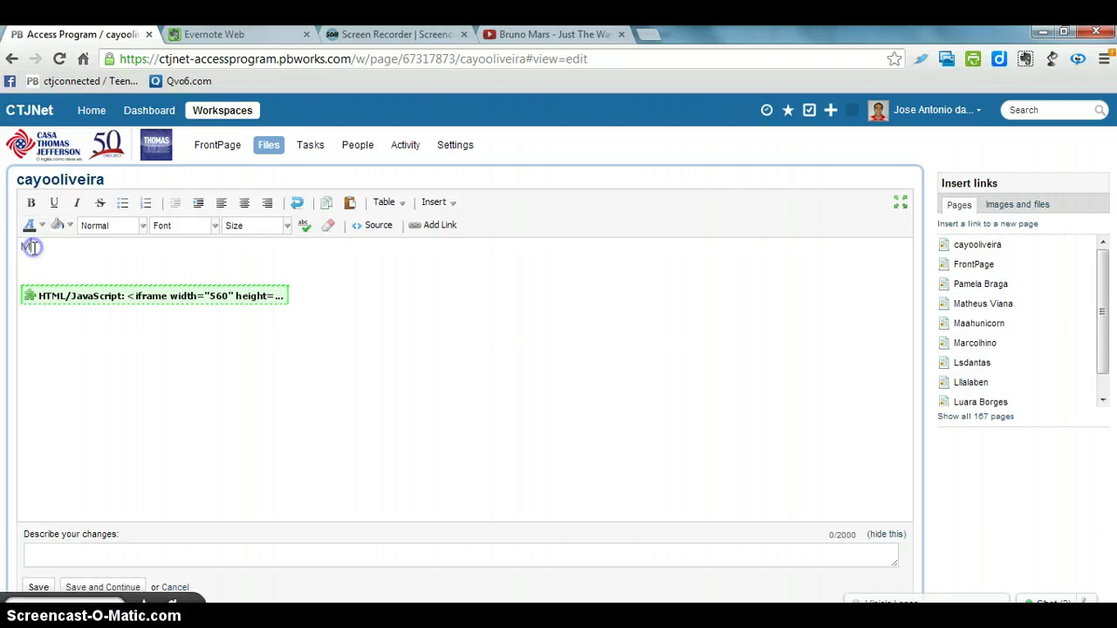
pyautogui.write('My Favorite song')
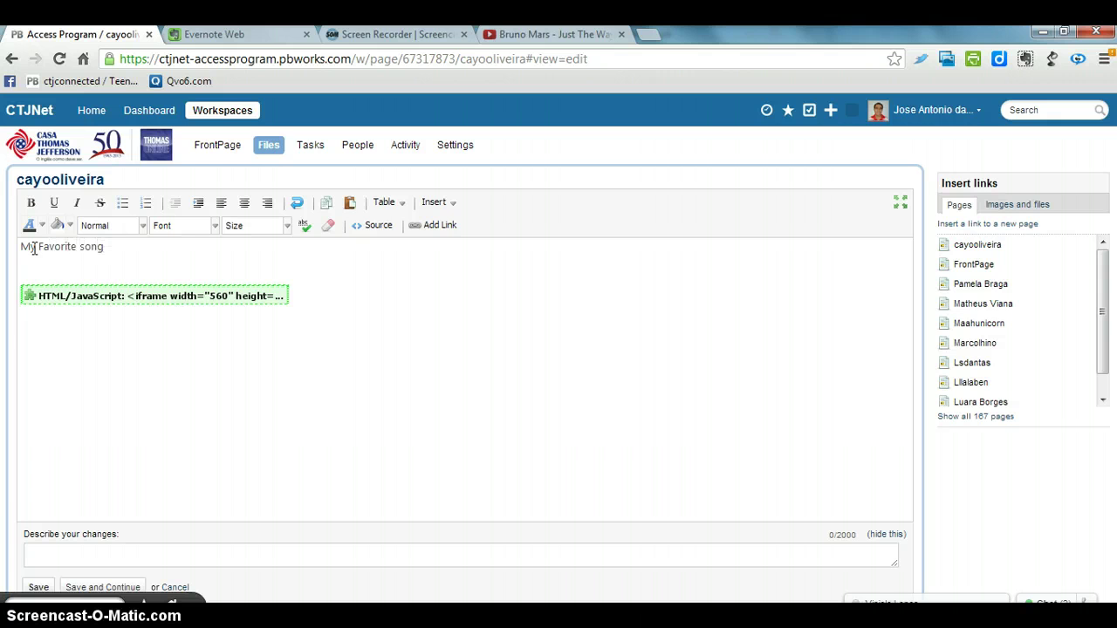
pyautogui.click(38, 589)
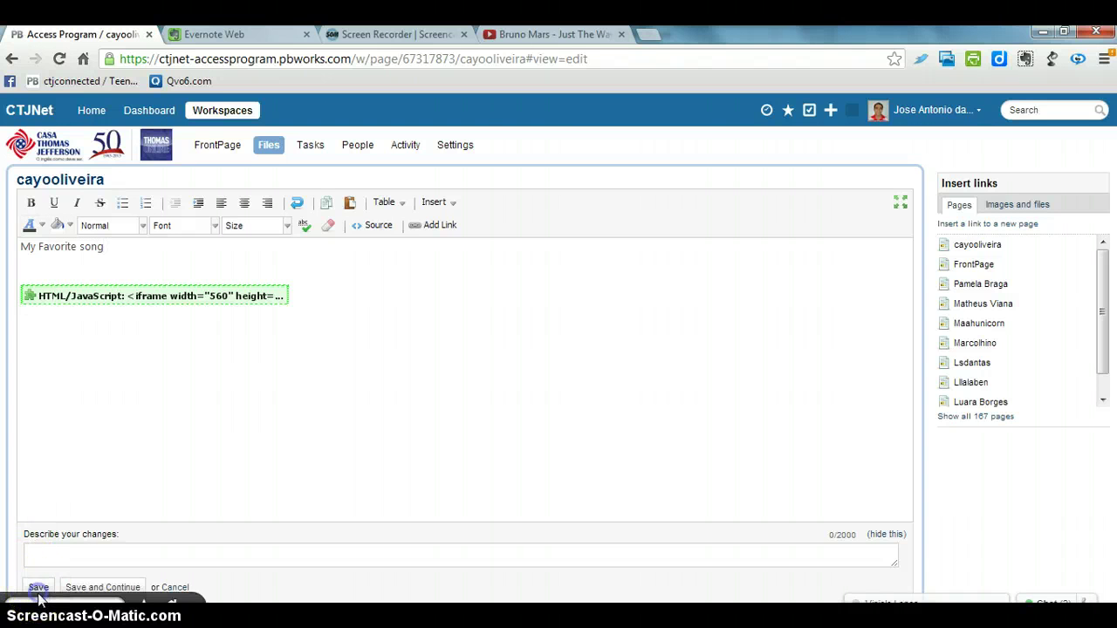